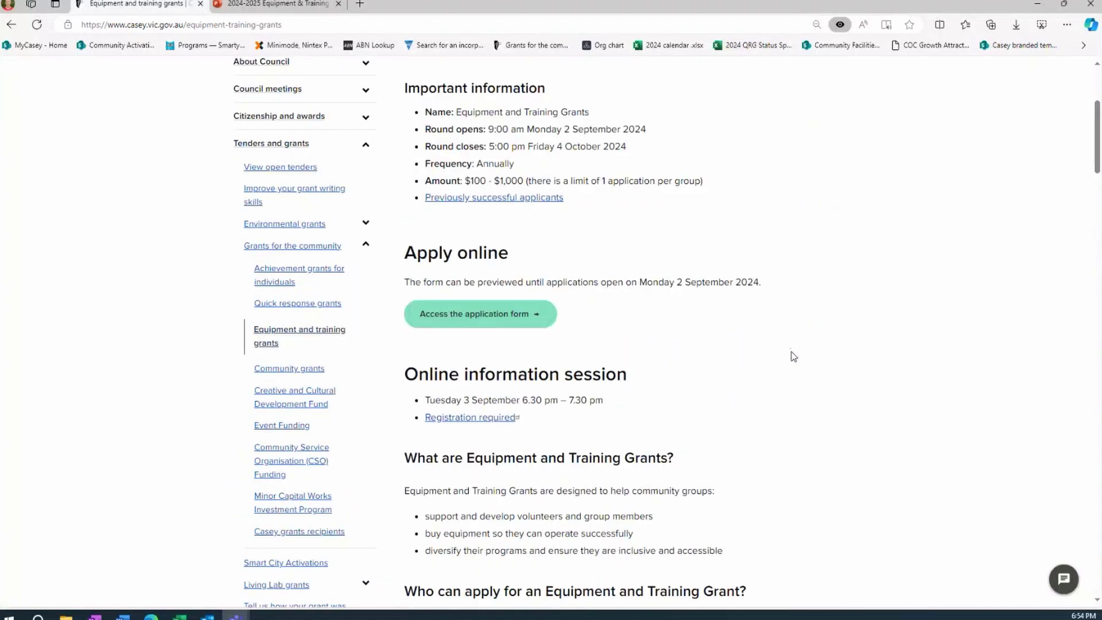
Access the online application form from the Equipment and Training Grants page and open its form preview in a separate tab.
scroll(792, 356, up, 2)
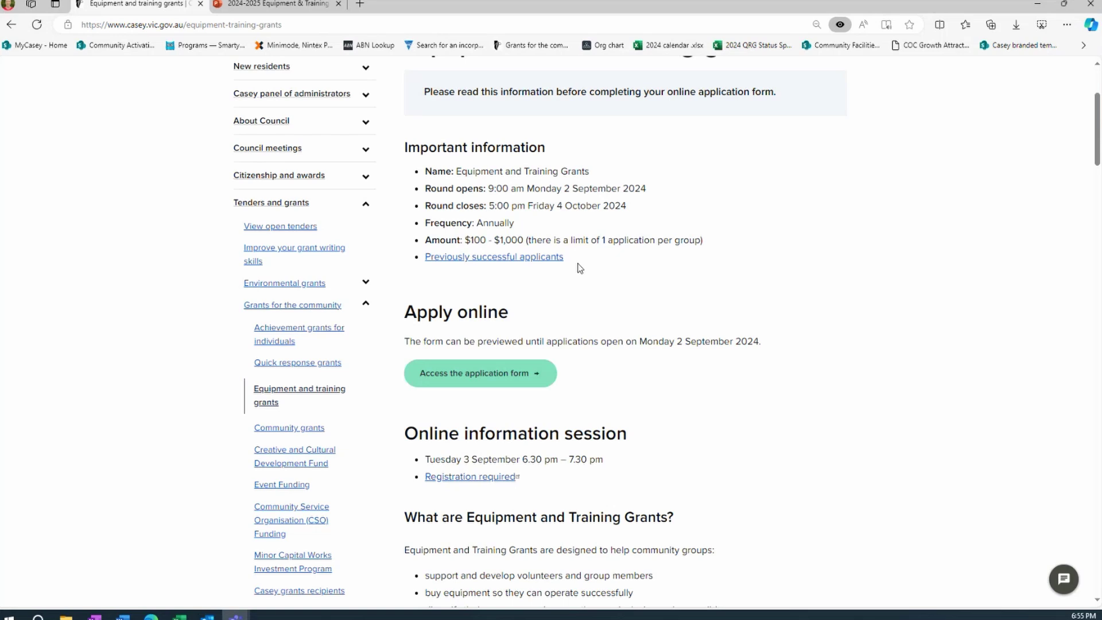
click(468, 377)
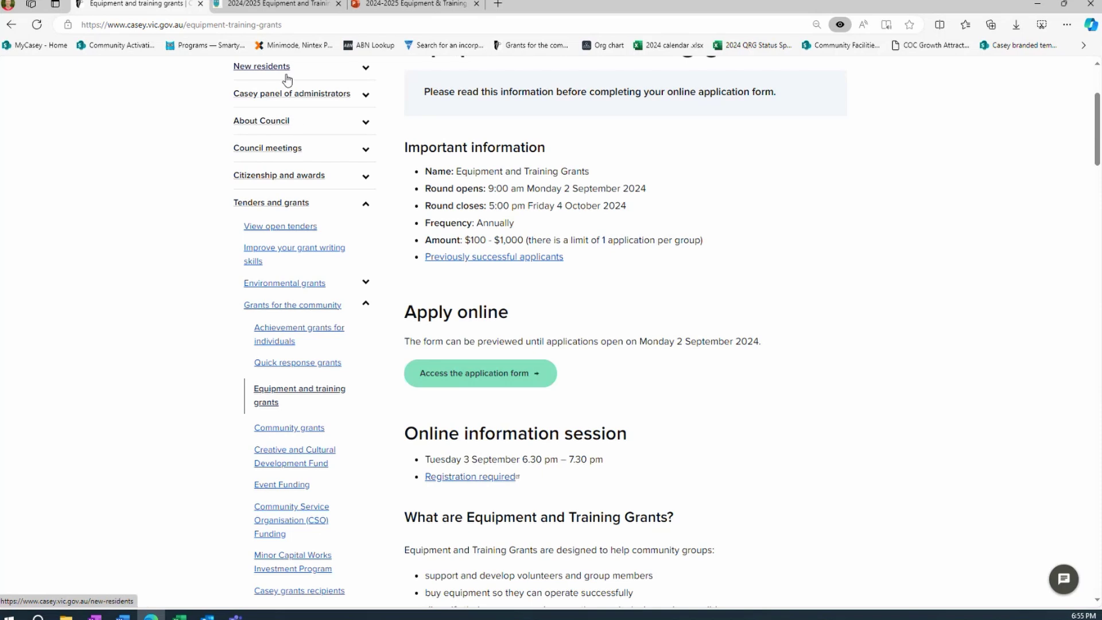
click(289, 5)
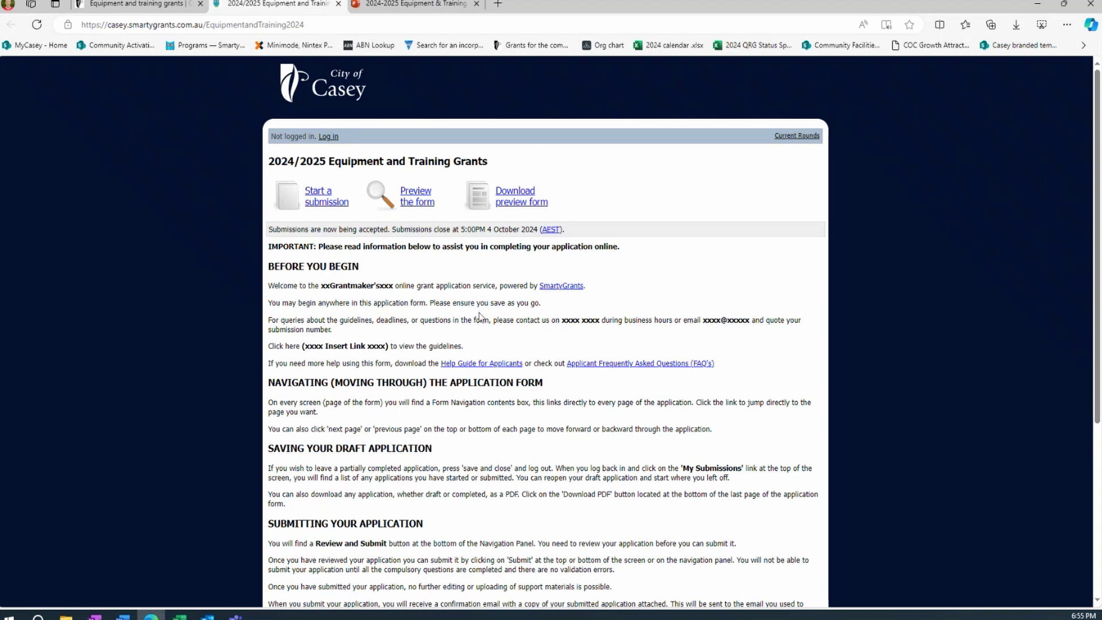
middle_click(411, 201)
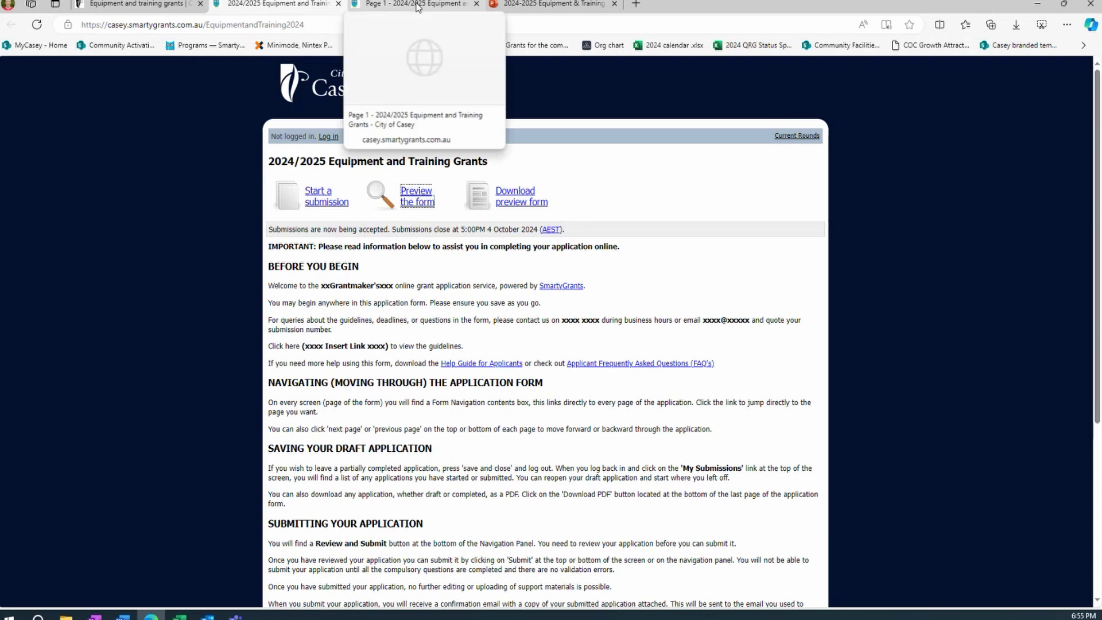
Log in to the grants site with the account's email address and password.
click(328, 137)
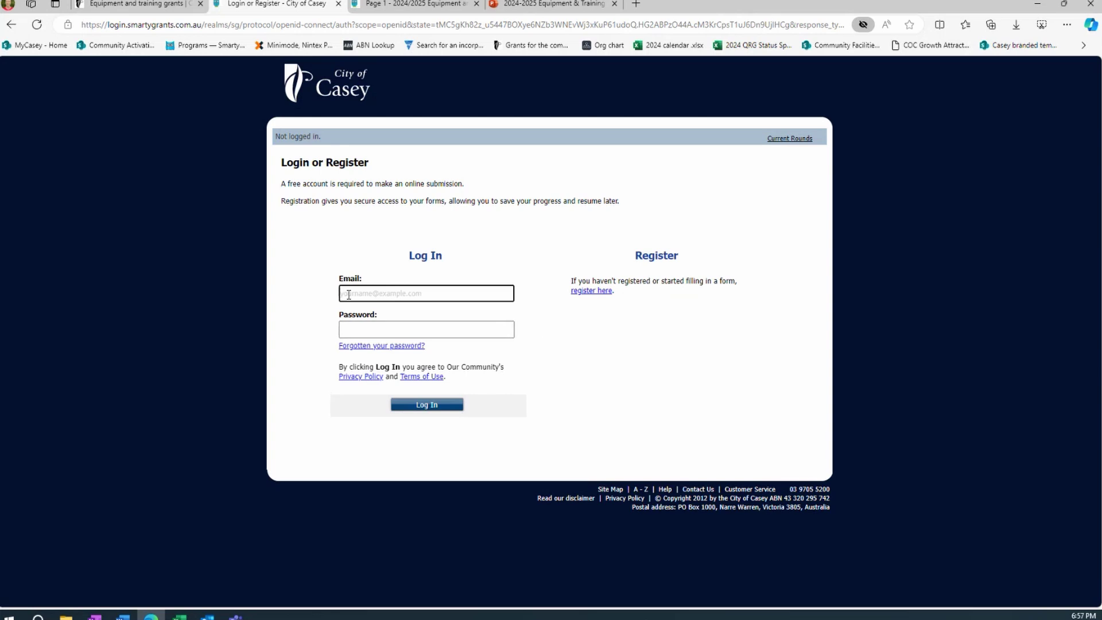
key(ctrl+v)
key(alt+Tab)
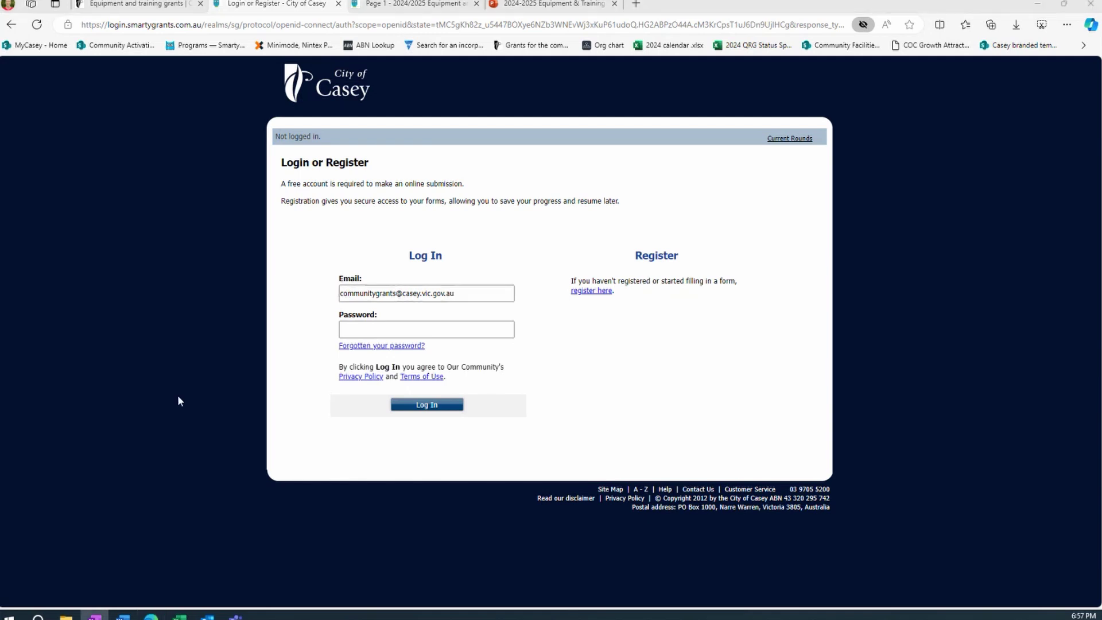
click(345, 327)
key(ctrl+v)
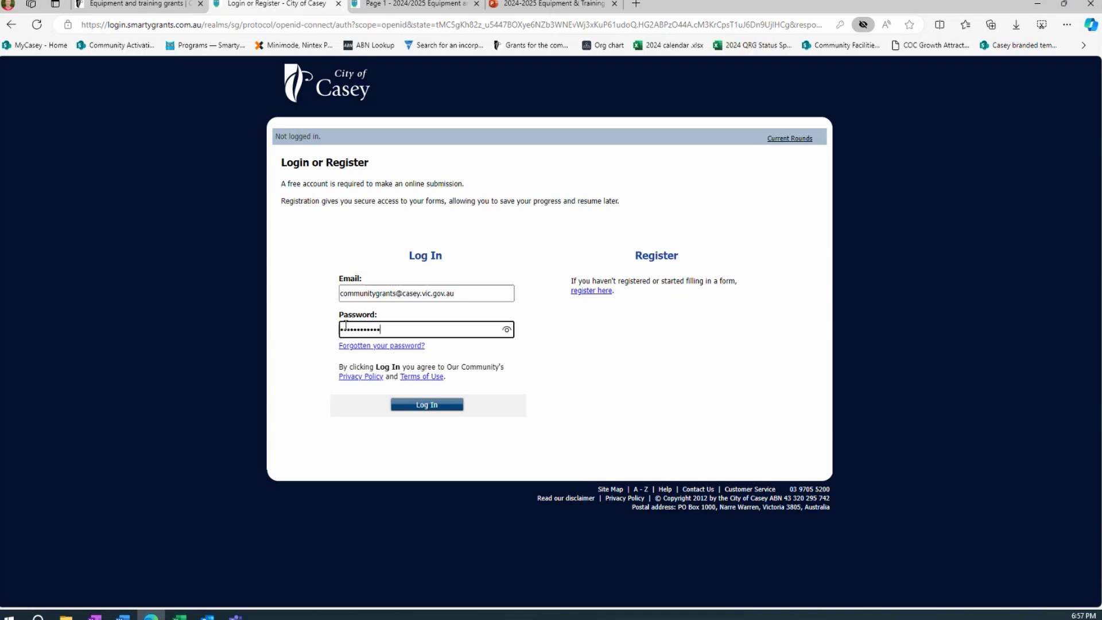
click(443, 405)
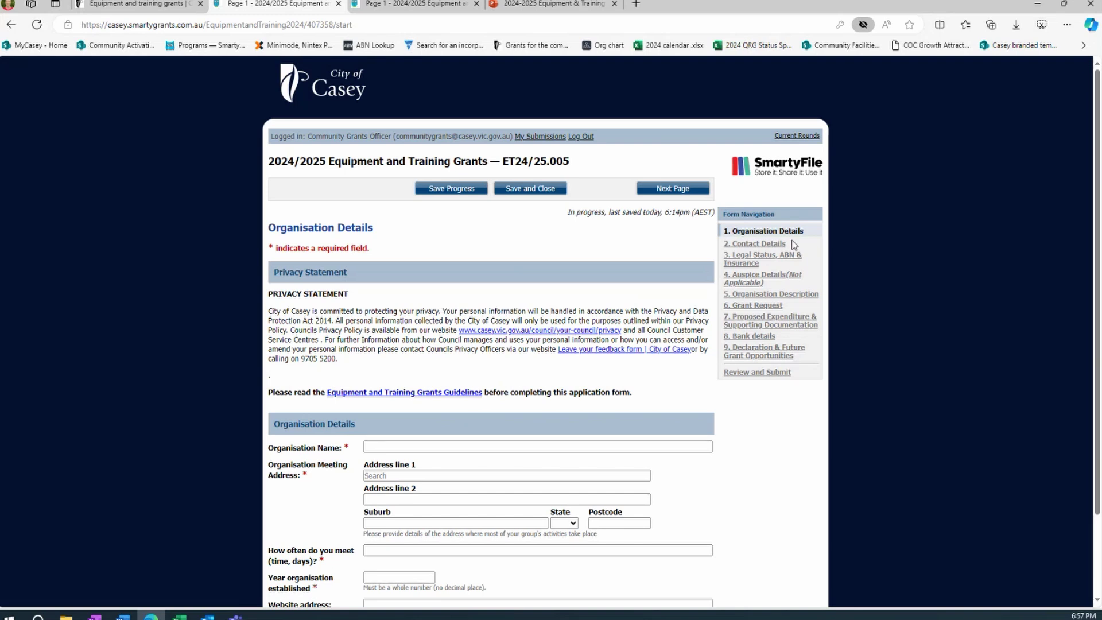
Look through the fields on the Organisation Details page and the Contact Details page, including the committee endorsement section.
scroll(793, 244, down, 3)
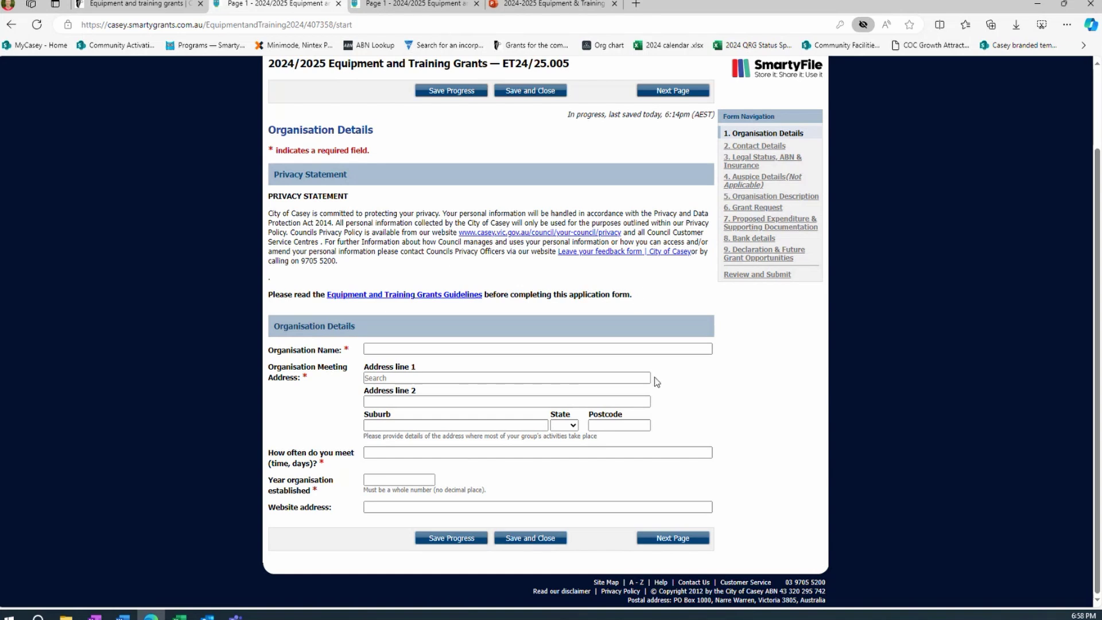
click(752, 146)
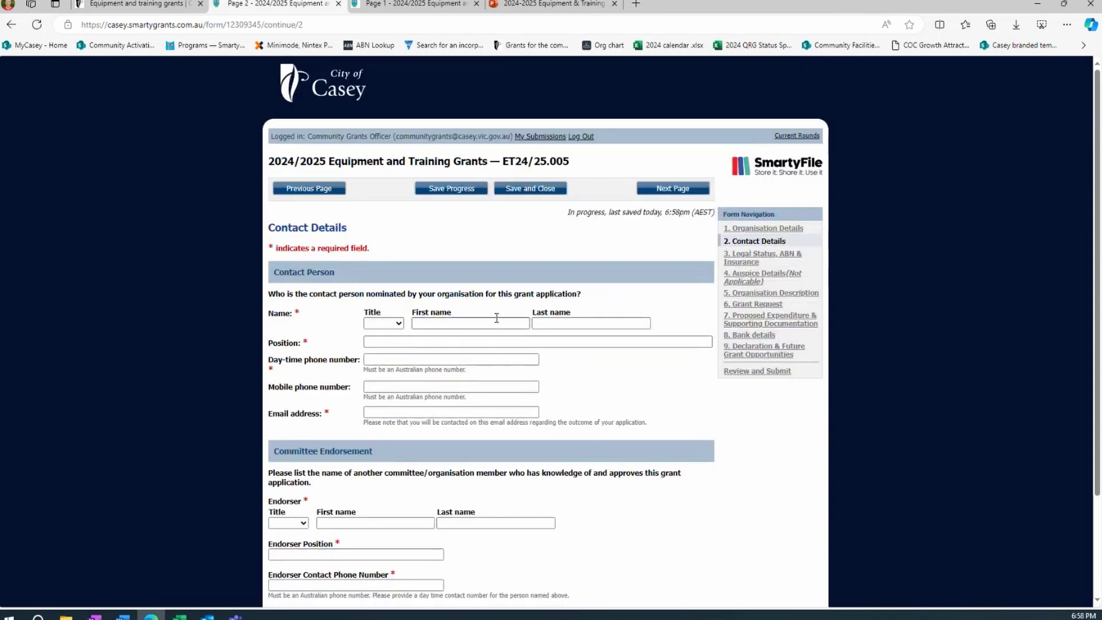
scroll(430, 313, down, 1)
scroll(430, 311, down, 2)
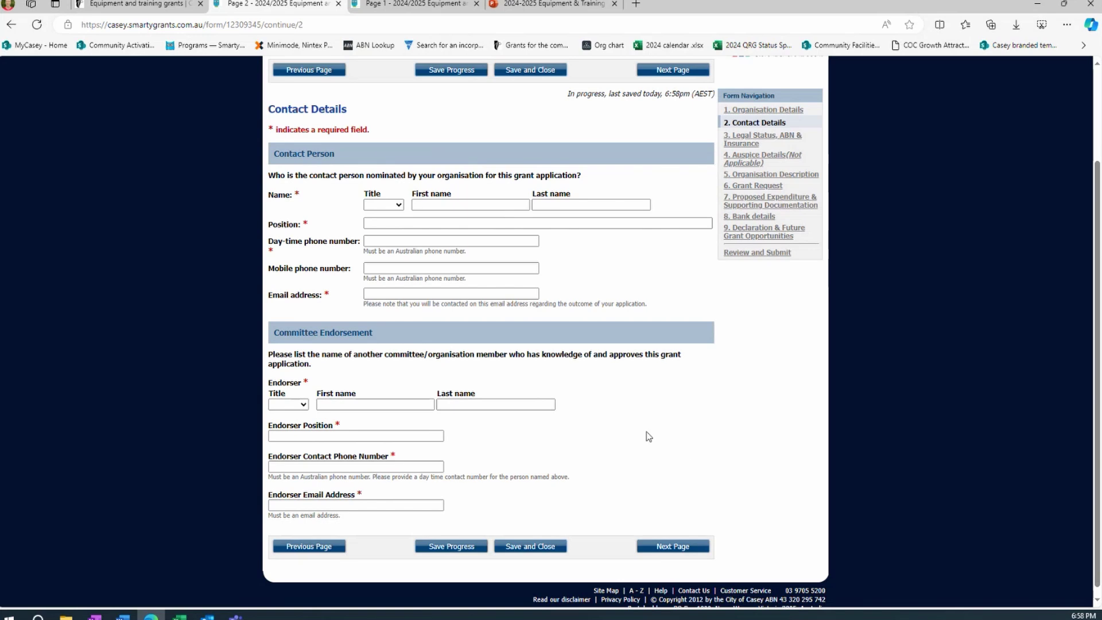
View the application's Legal Status, ABN & Insurance, Auspice Details and Organisation Description pages in turn.
click(742, 145)
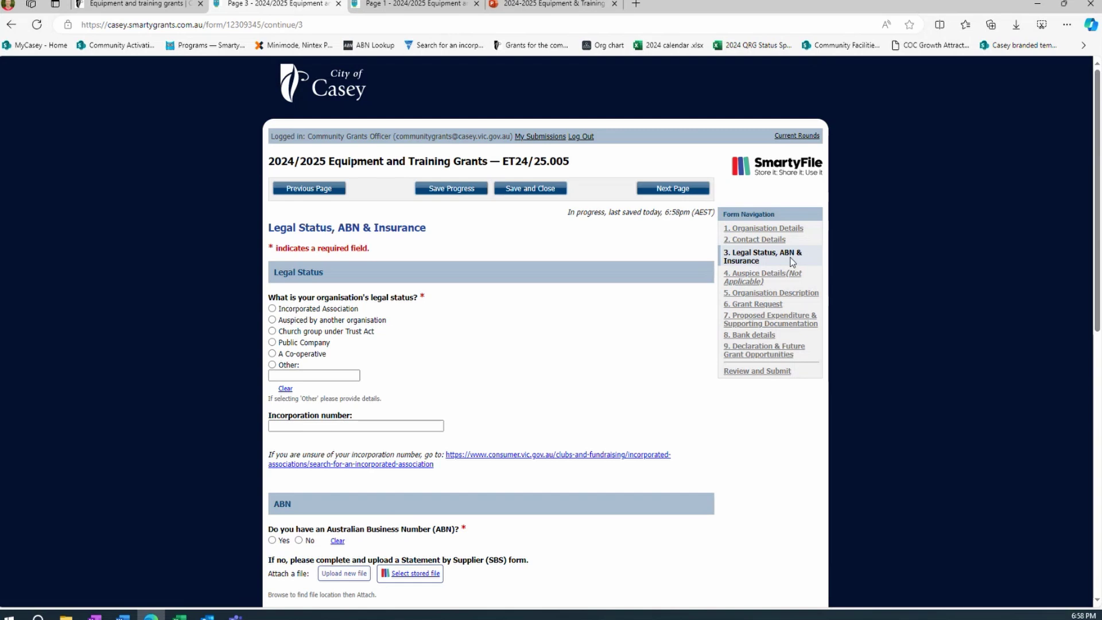
click(759, 277)
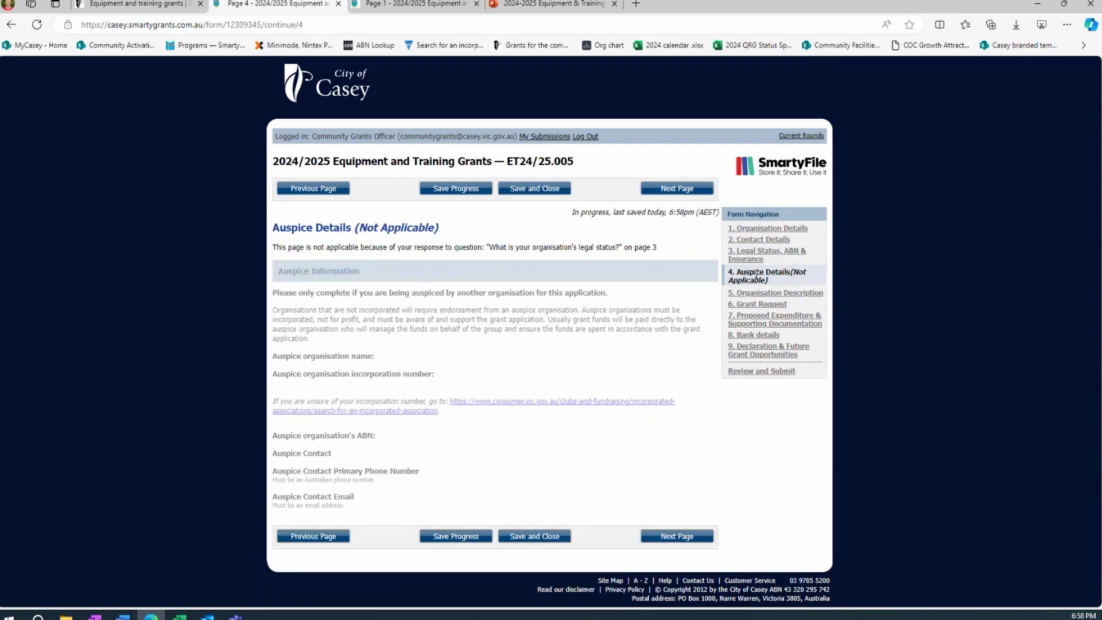
click(801, 298)
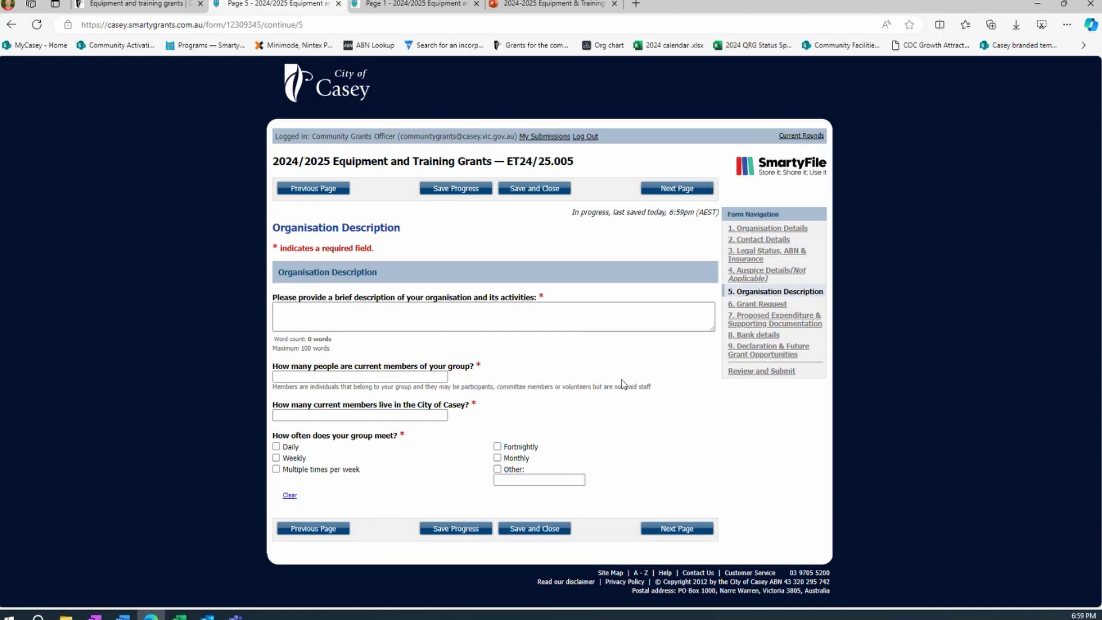
click(493, 331)
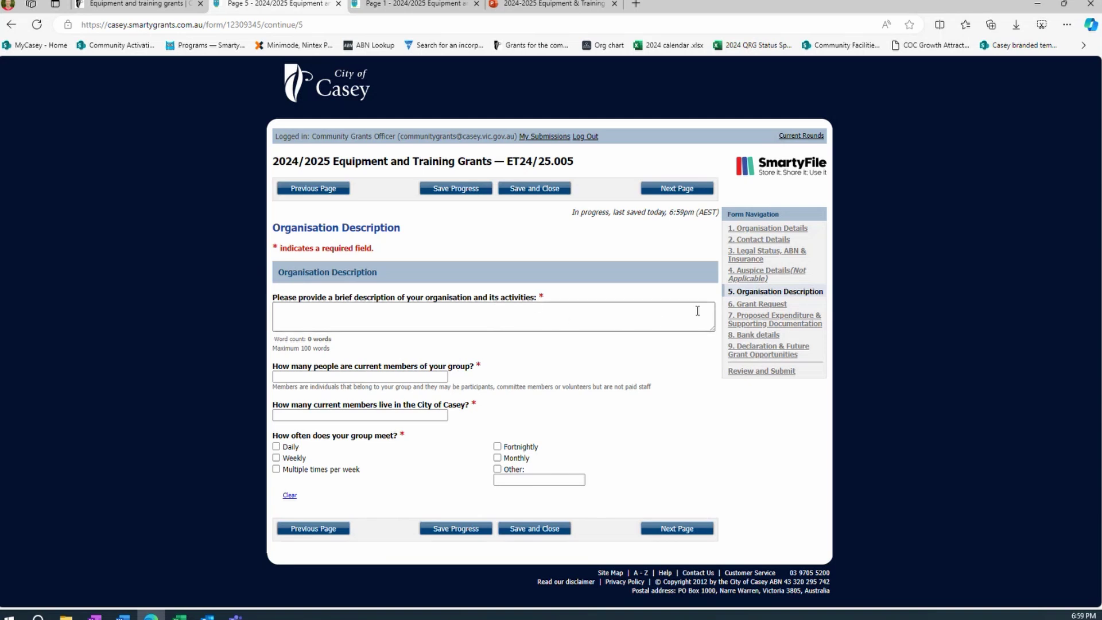
Open the Grant Request page and examine its funding request questions.
click(778, 308)
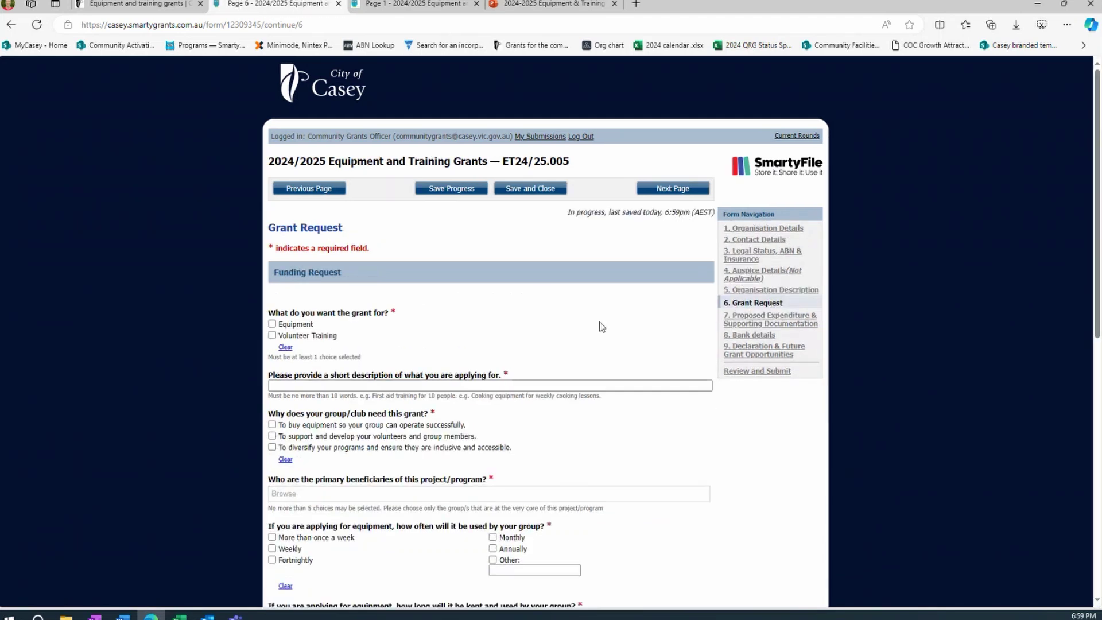
scroll(598, 323, down, 1)
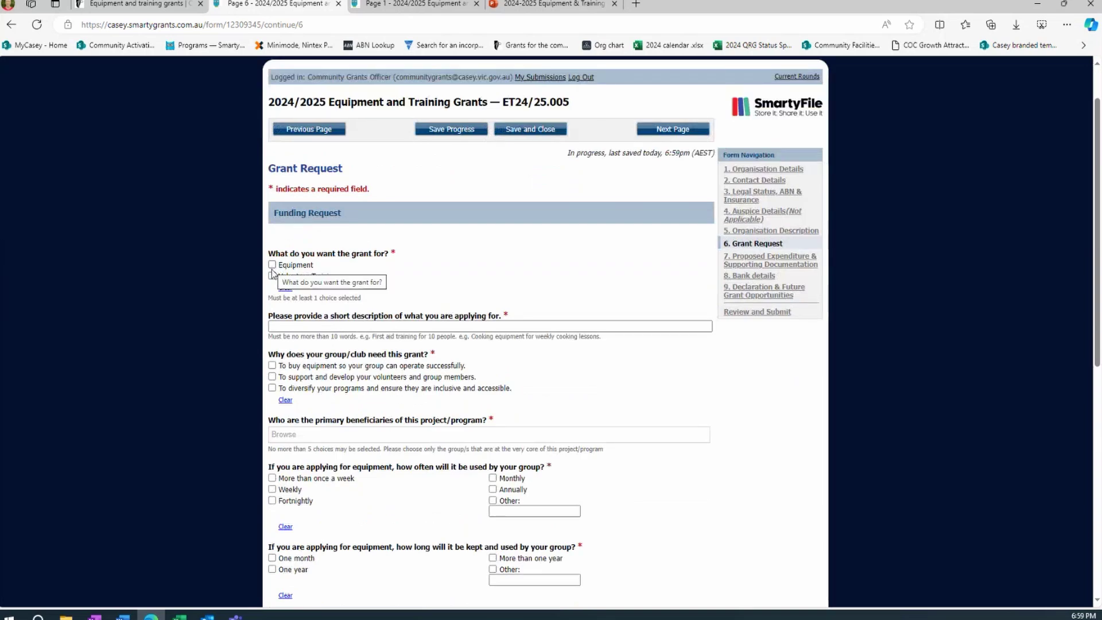
scroll(408, 275, down, 2)
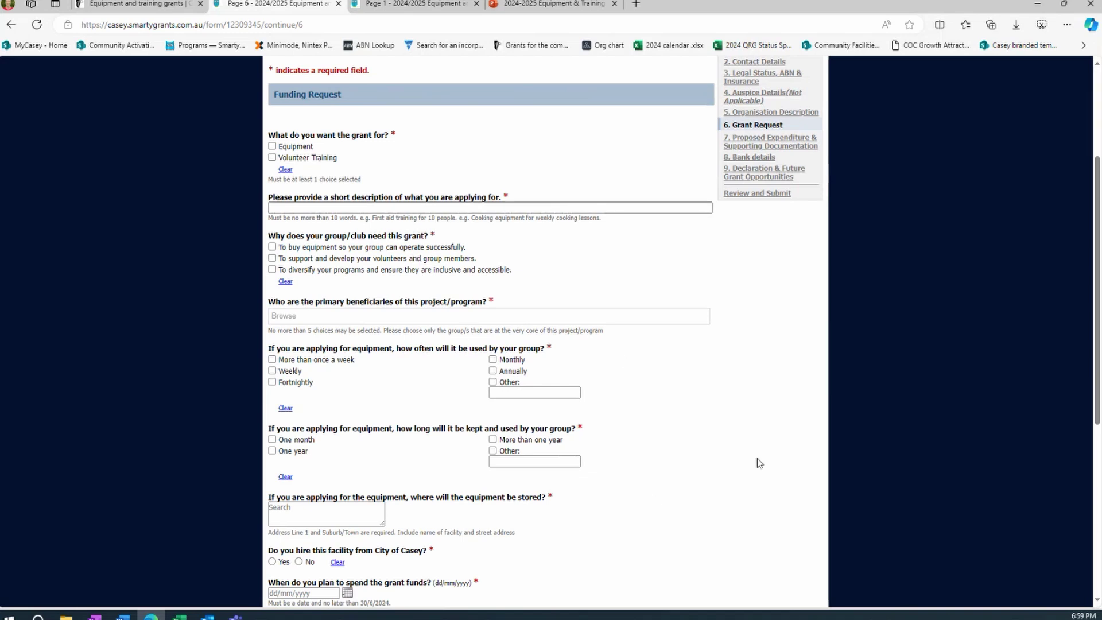
Examine the Proposed Expenditure & Supporting Documentation page, from the requested funding amount through to the partial funding questions.
scroll(757, 464, up, 3)
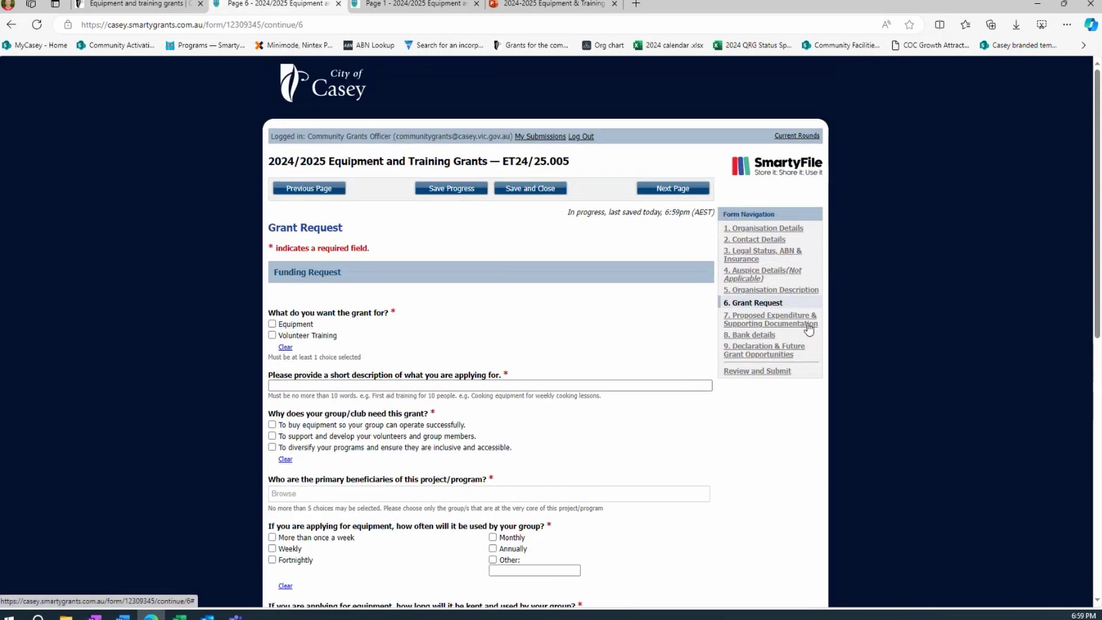
click(809, 326)
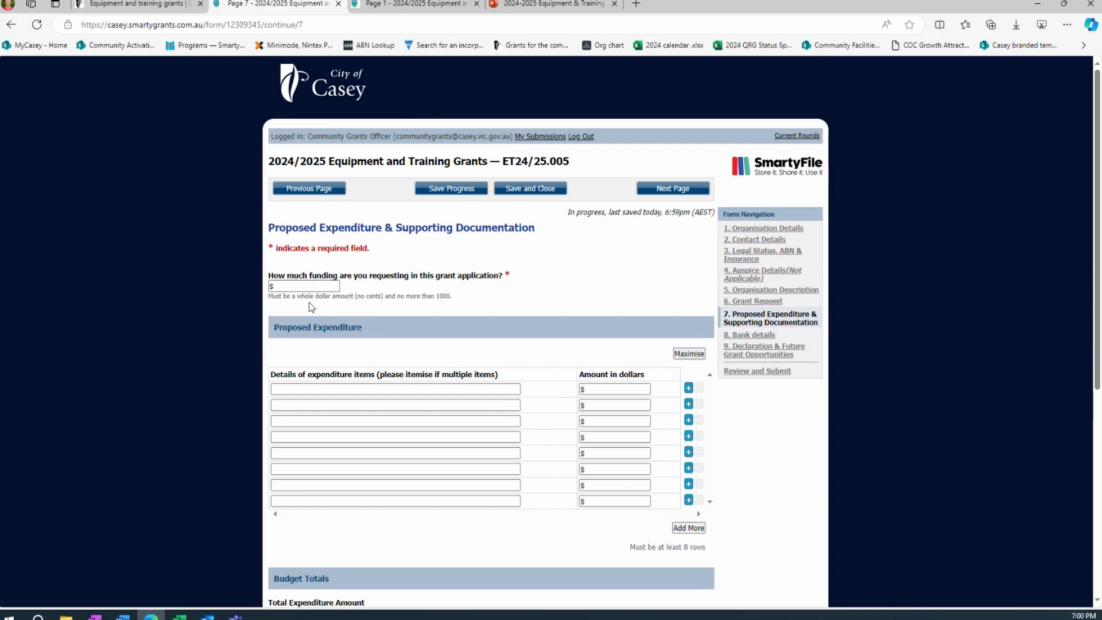
click(276, 390)
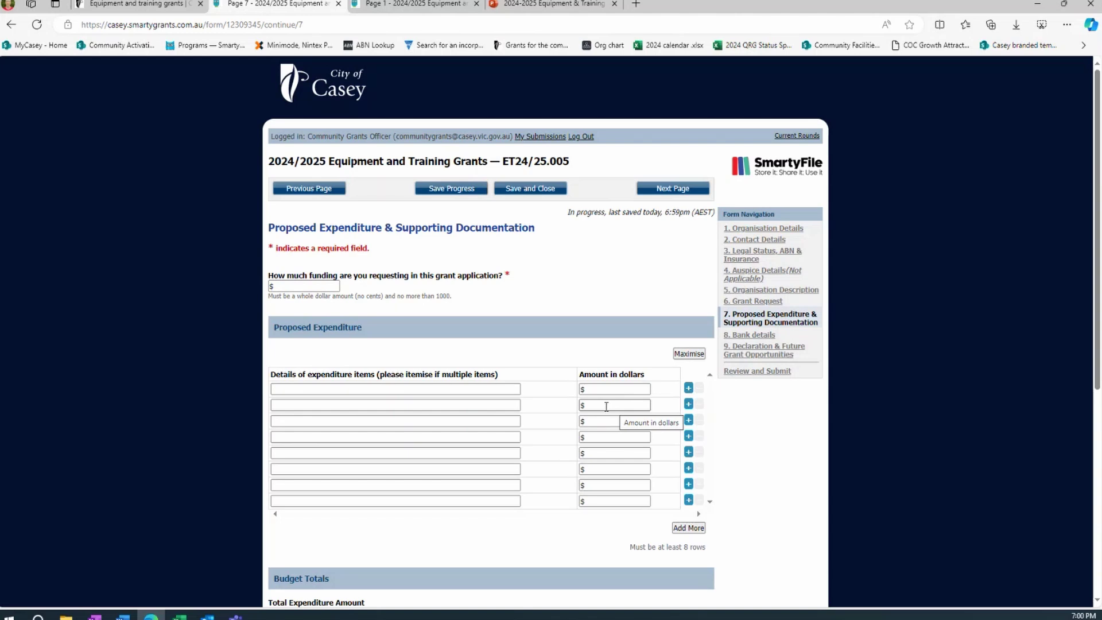
scroll(577, 379, down, 1)
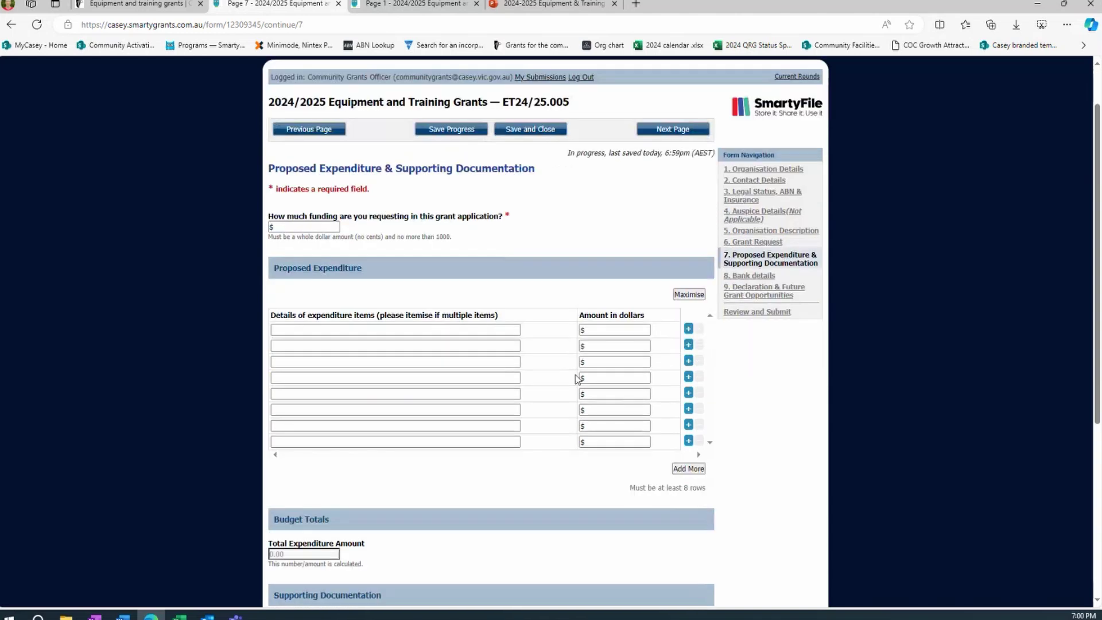
scroll(624, 388, down, 2)
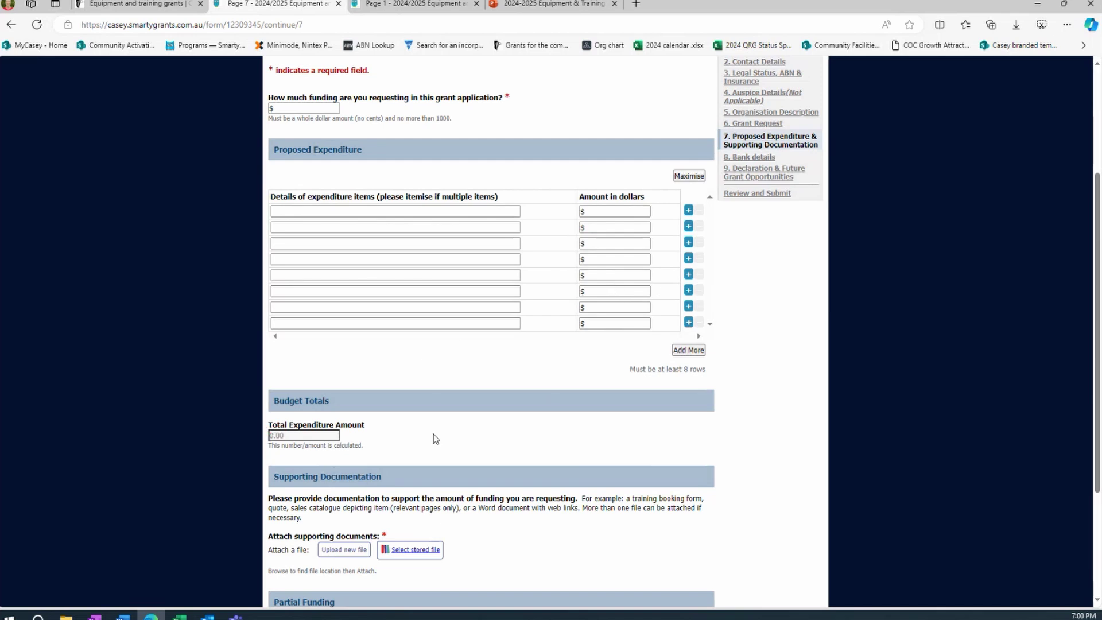
scroll(664, 429, down, 2)
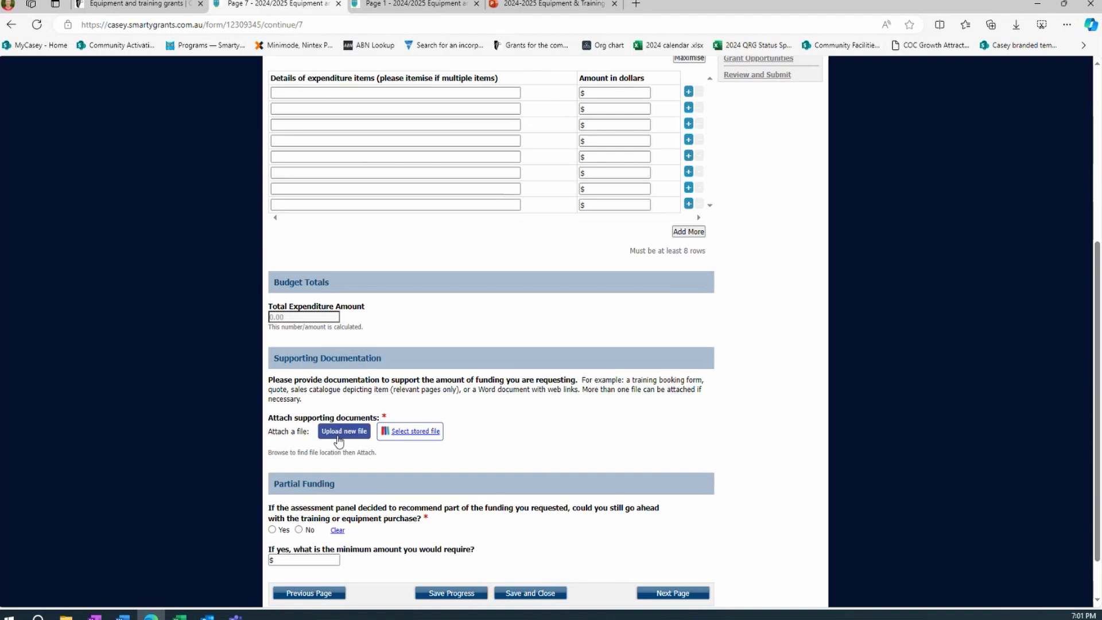
scroll(567, 397, down, 1)
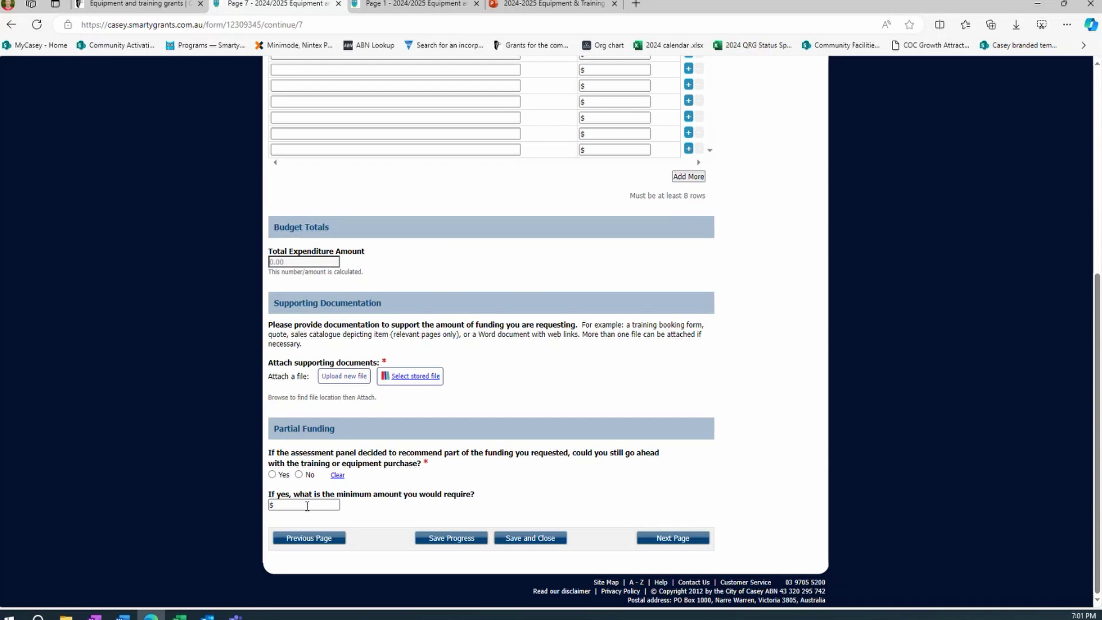
View the Bank details page and the Declaration & Future Grant Opportunities page.
scroll(809, 413, up, 6)
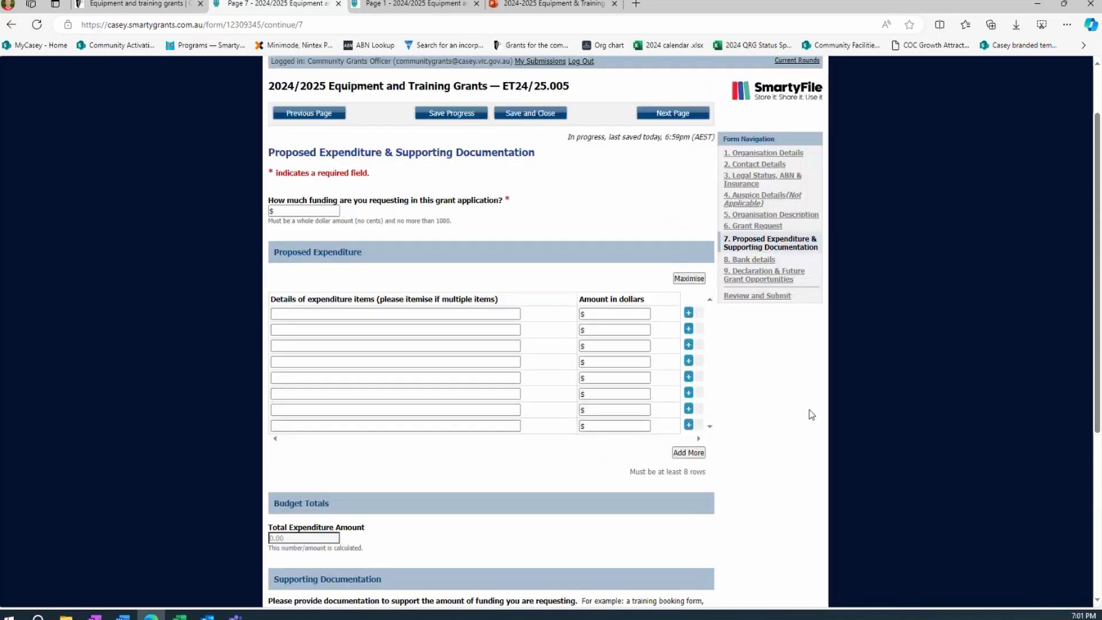
click(759, 336)
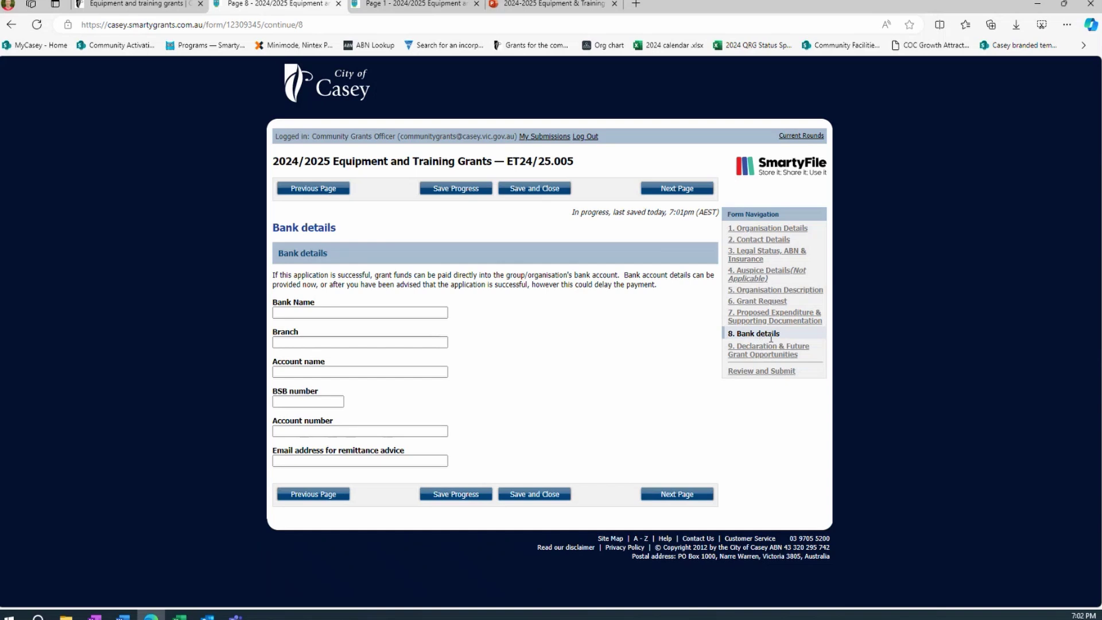
click(782, 355)
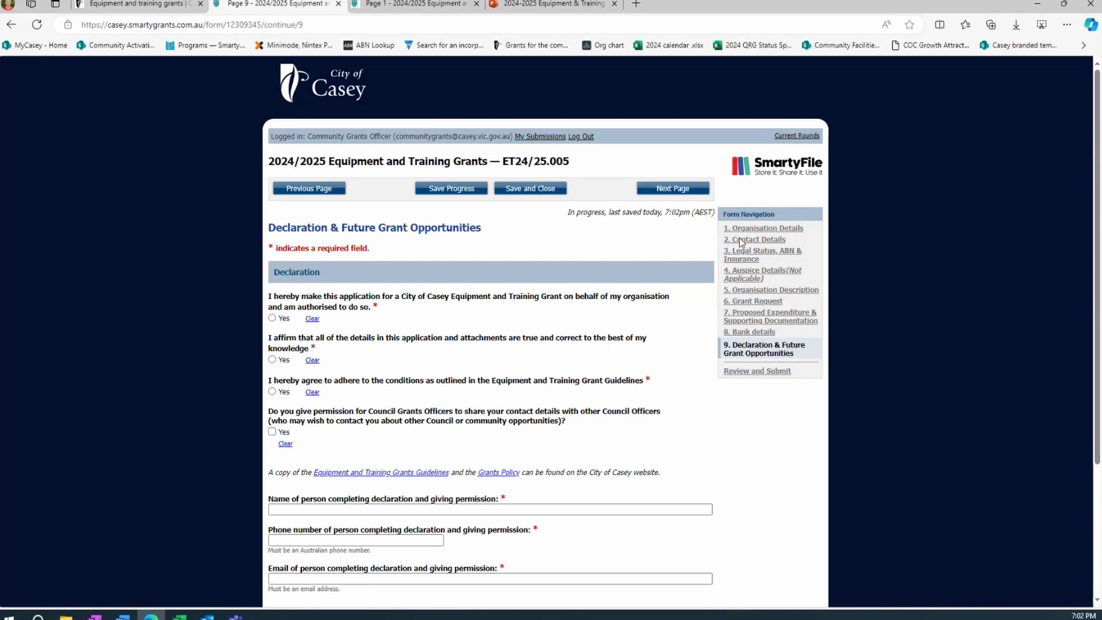
Open the application's Review and Submit page and check the highlighted items in the Organisation Details section.
click(763, 373)
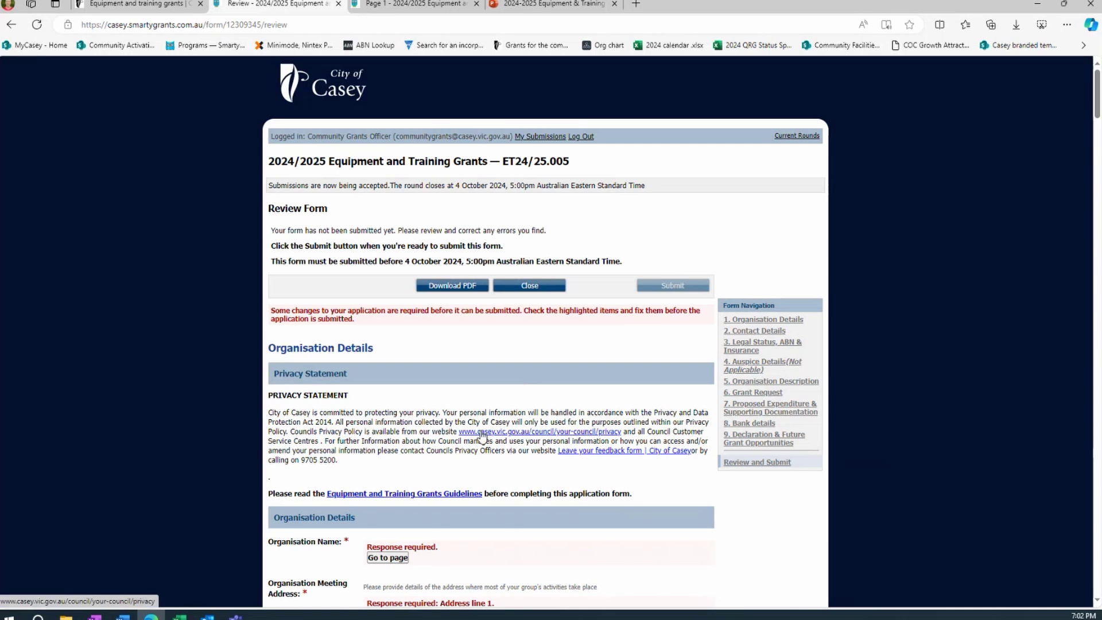
scroll(469, 454, down, 2)
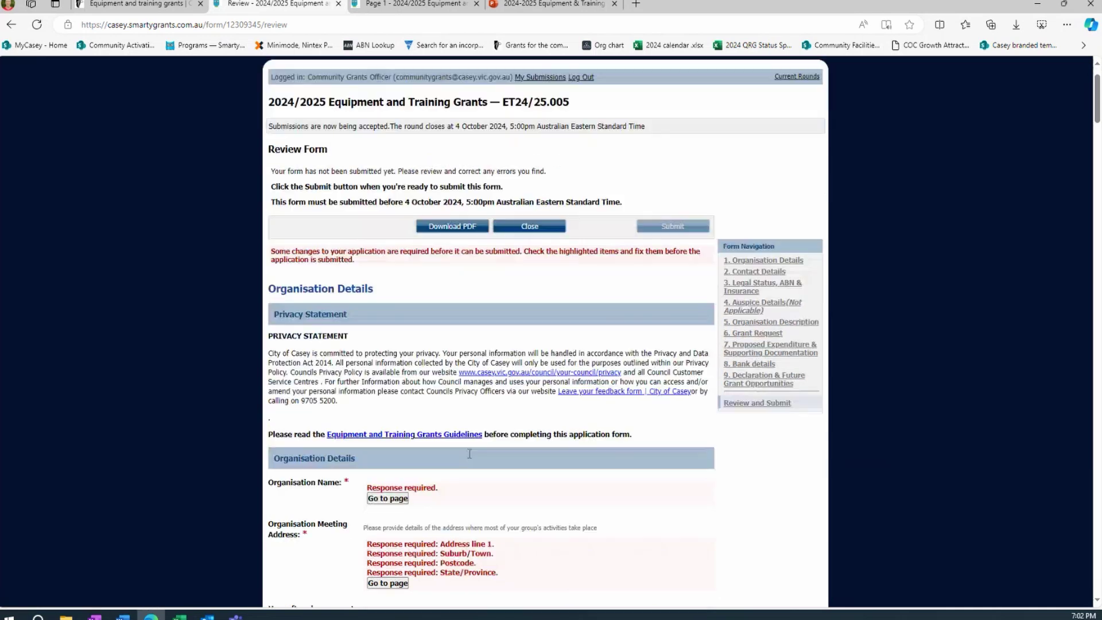
scroll(470, 454, down, 1)
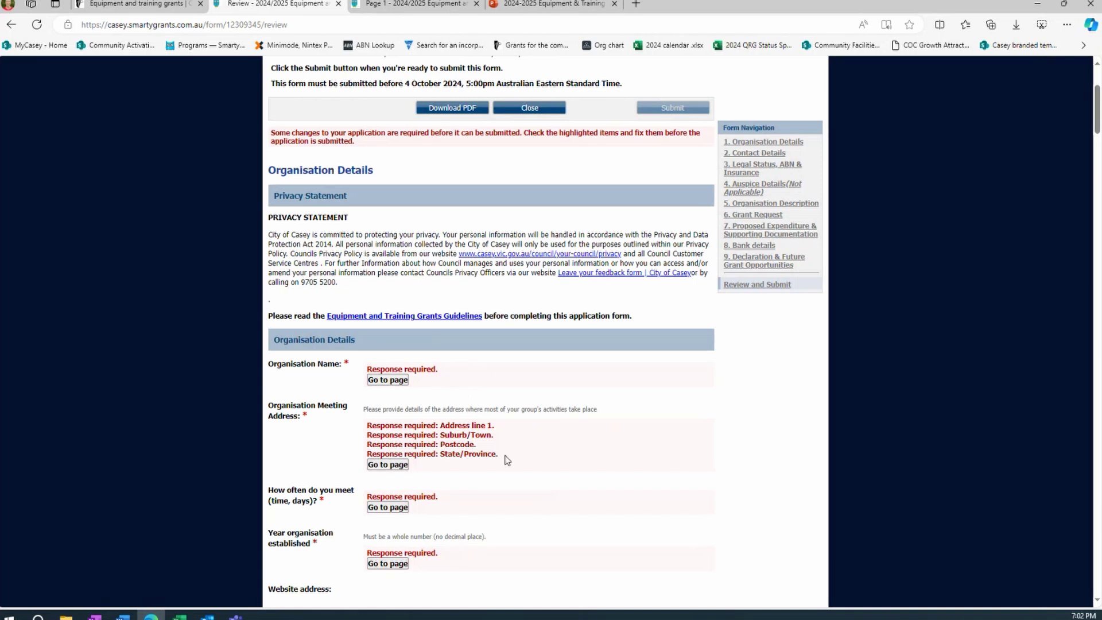
scroll(494, 503, down, 2)
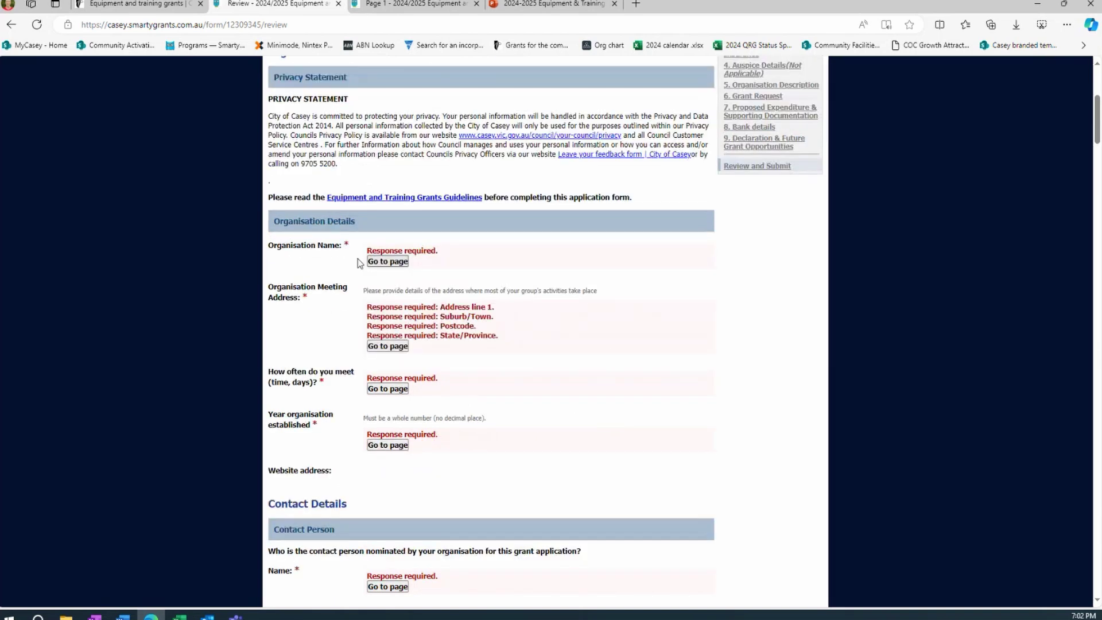
Go from the flagged Organisation Name item to its form page and look over the required fields there.
click(385, 262)
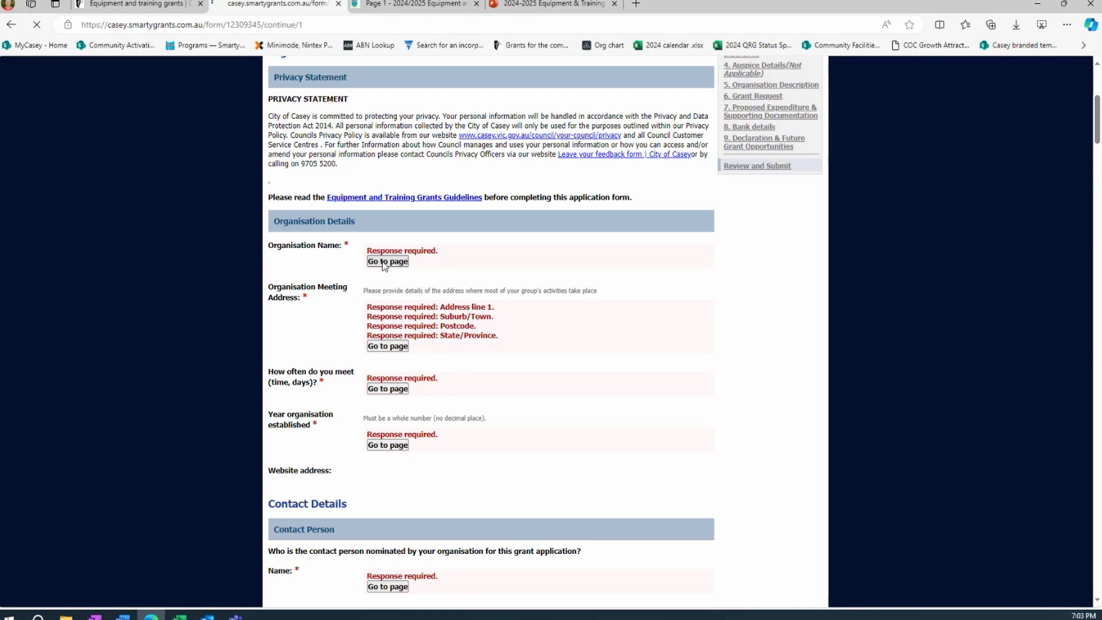
scroll(480, 408, down, 2)
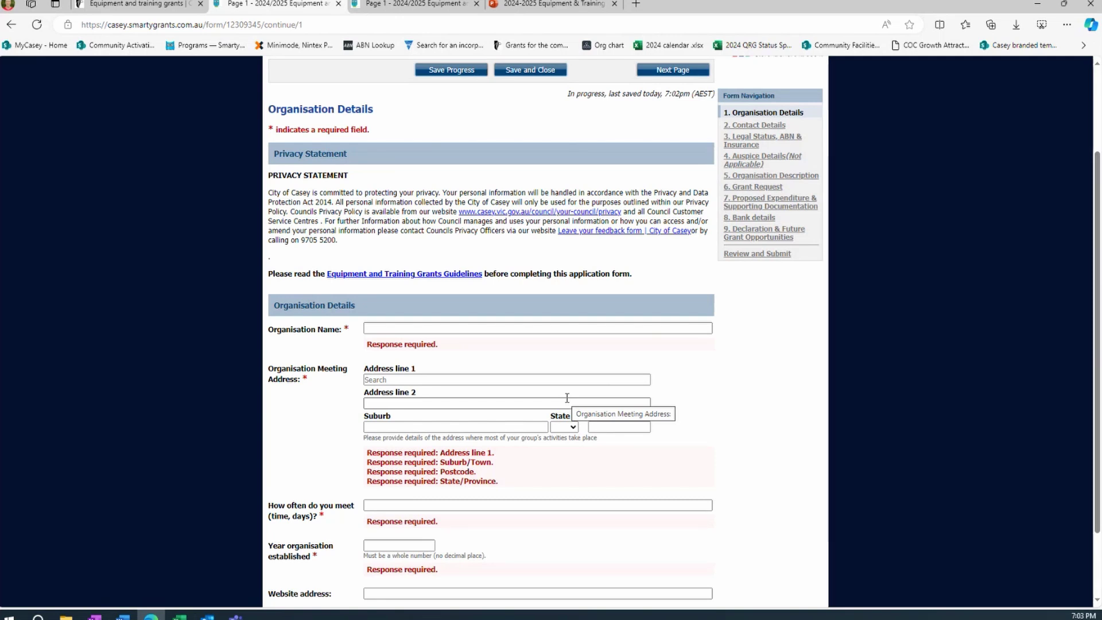
scroll(567, 397, up, 2)
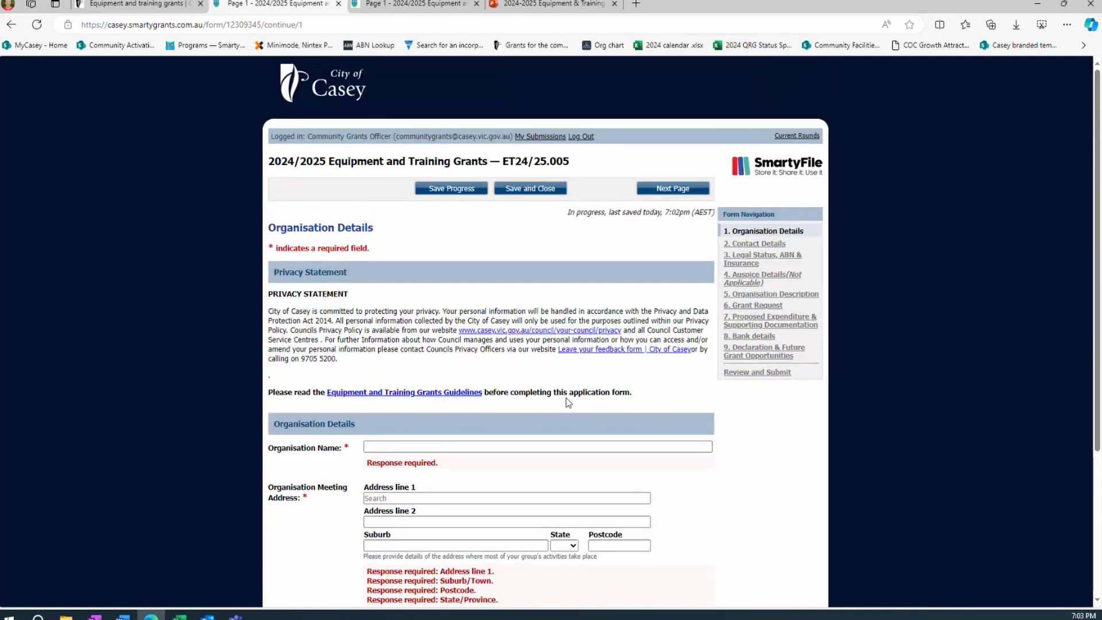